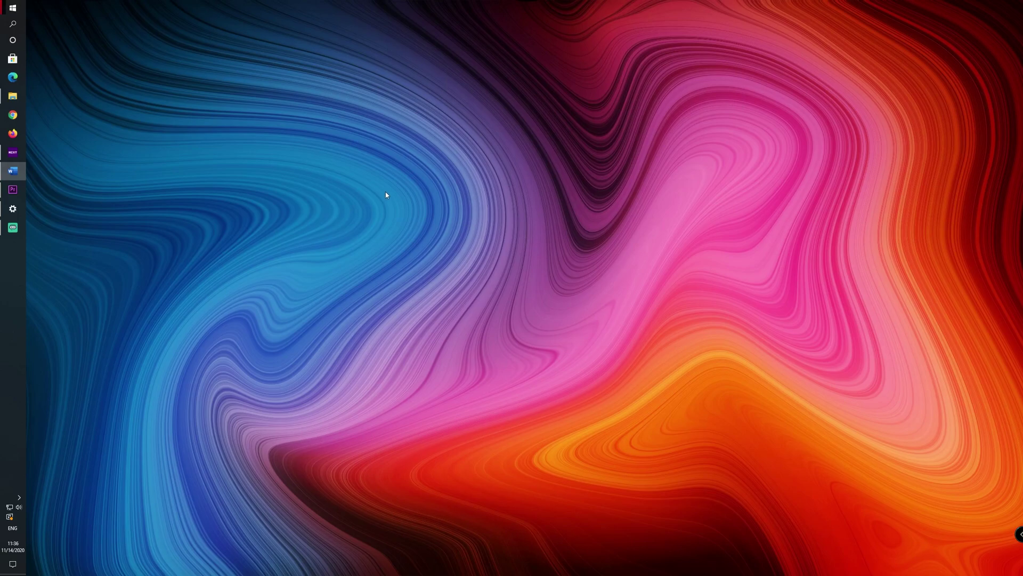
Open Windows Display settings from the desktop shortcut menu.
right_click(403, 183)
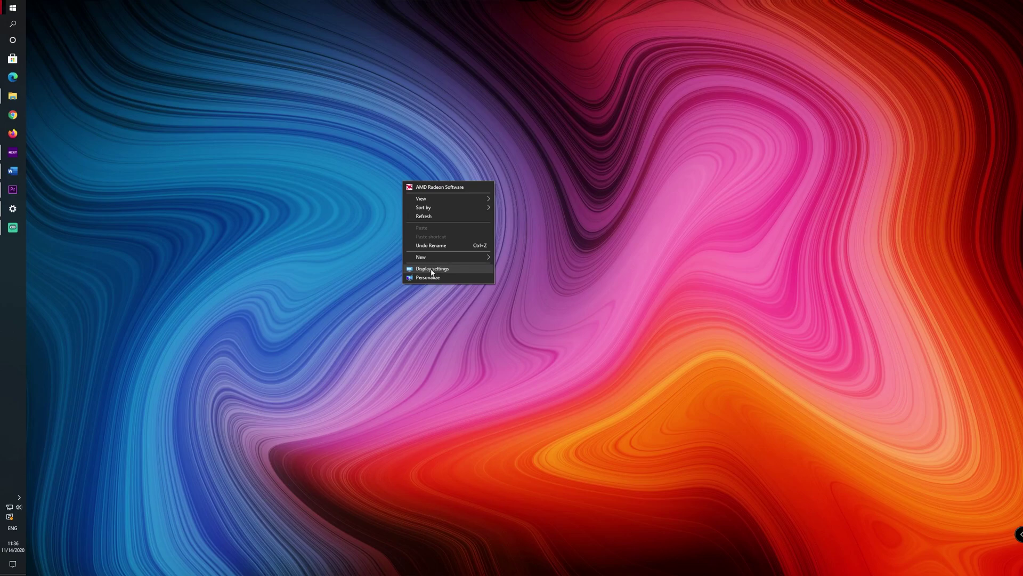
left_click(431, 269)
scroll(485, 258, "down", 3)
scroll(483, 267, "up", 3)
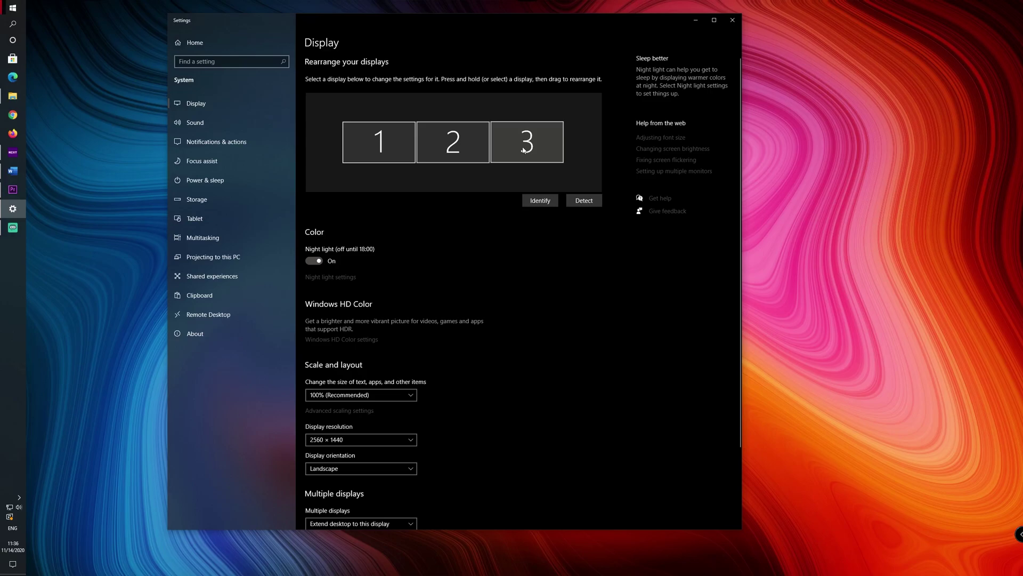
Inspect displays 3 and 1 in the arrangement, then minimize Settings.
left_click_drag(521, 153, 523, 155)
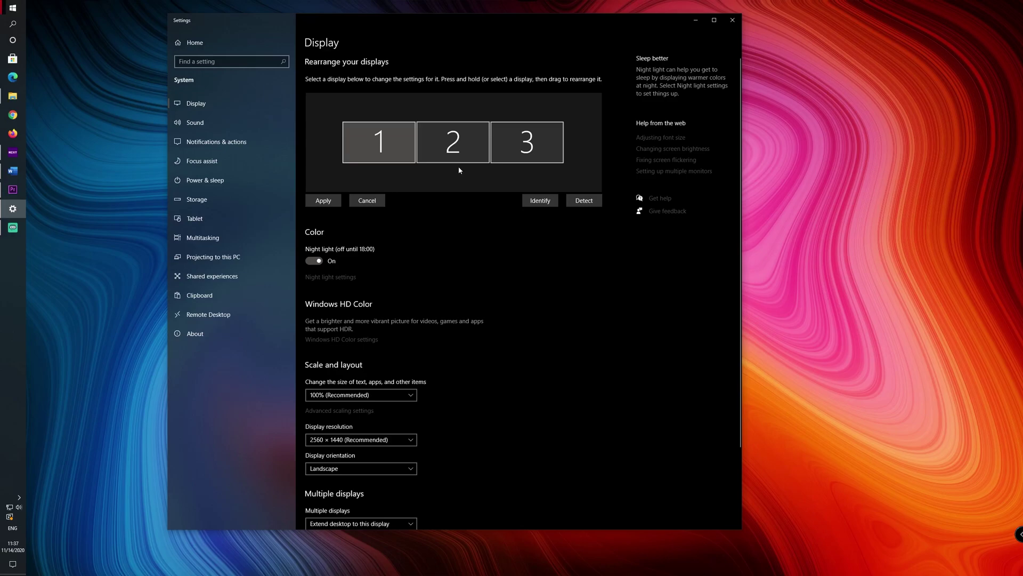
left_click(384, 141)
left_click(510, 140)
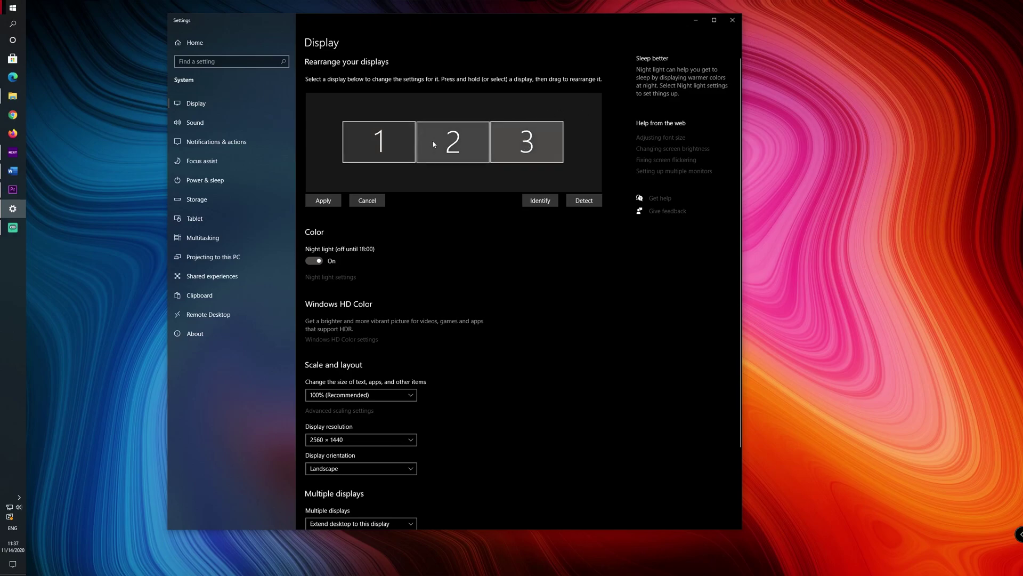
left_click(693, 21)
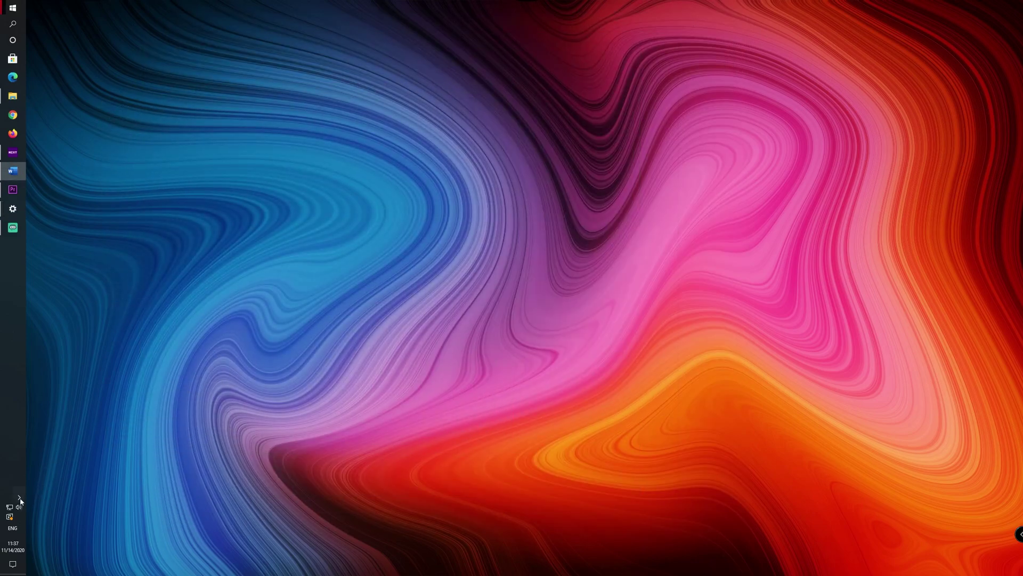
Open AMD Radeon Software and check that Virtual Super Resolution is on for Display 3 (Elgato HDMI).
left_click(19, 498)
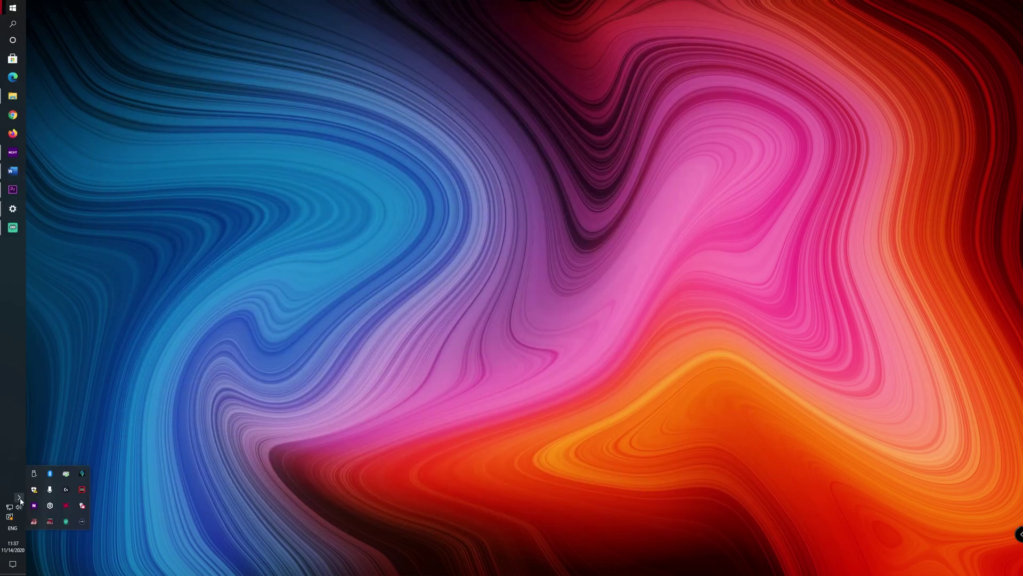
left_click(63, 506)
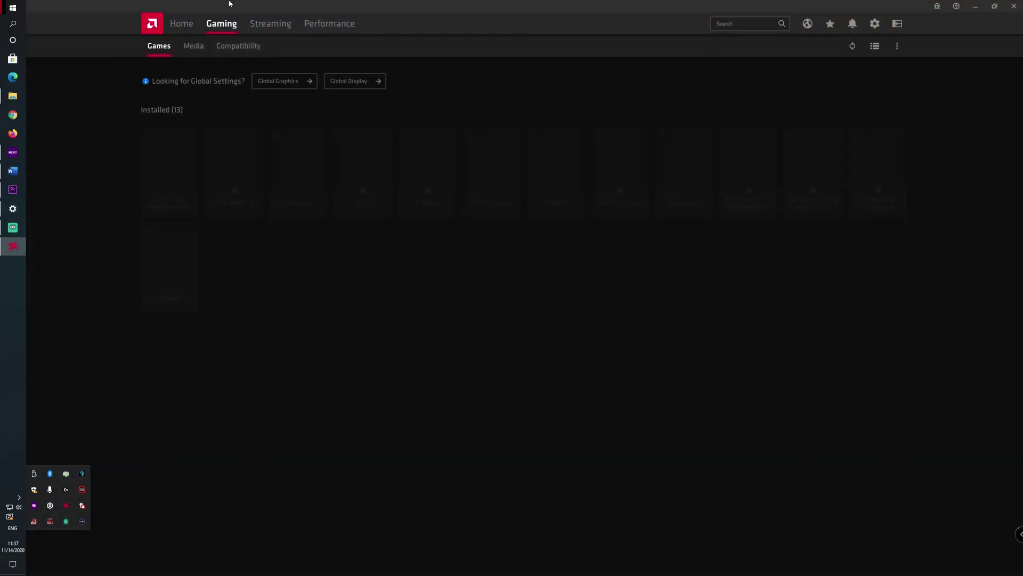
left_click(240, 4)
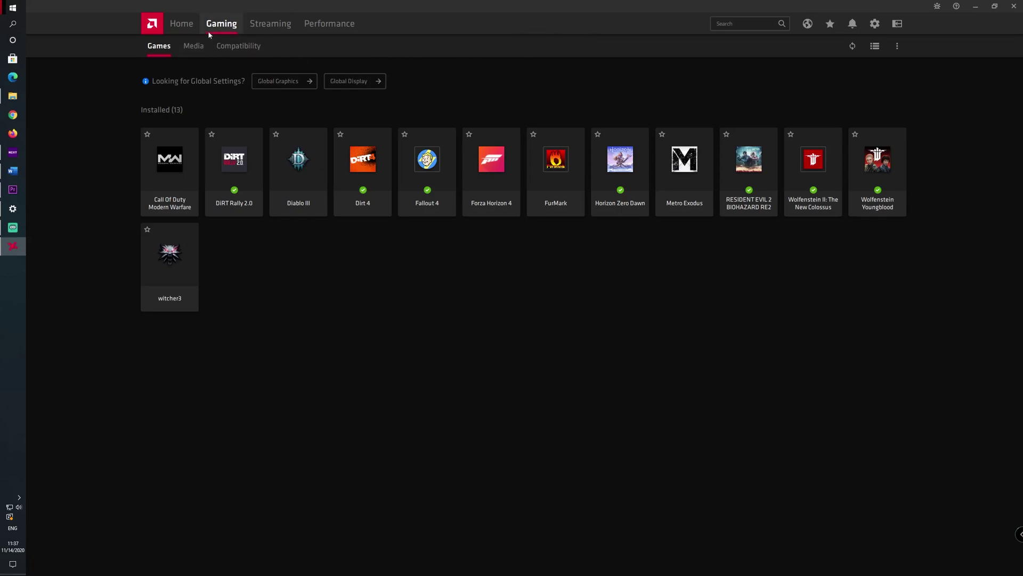
left_click(875, 26)
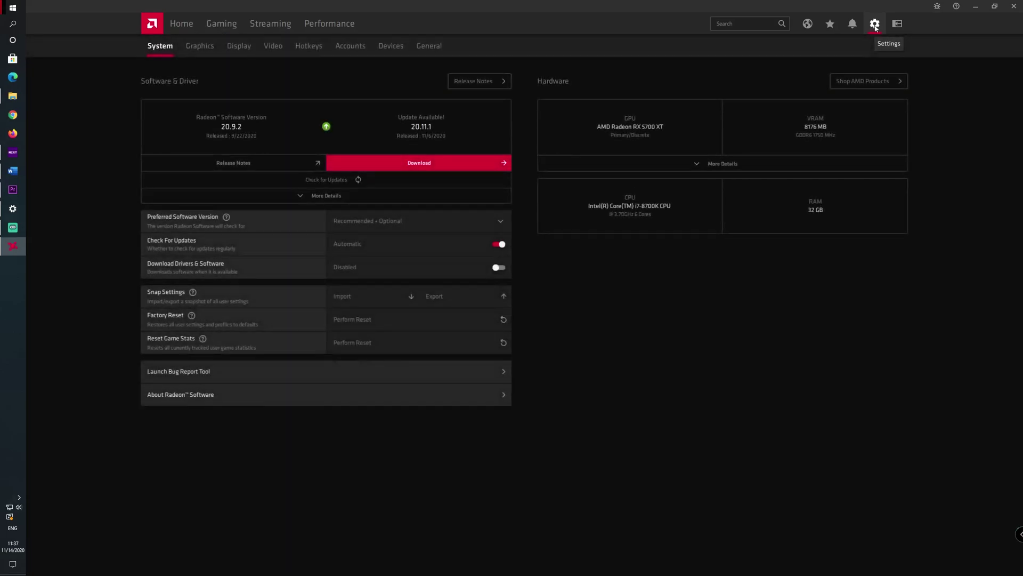
left_click(233, 47)
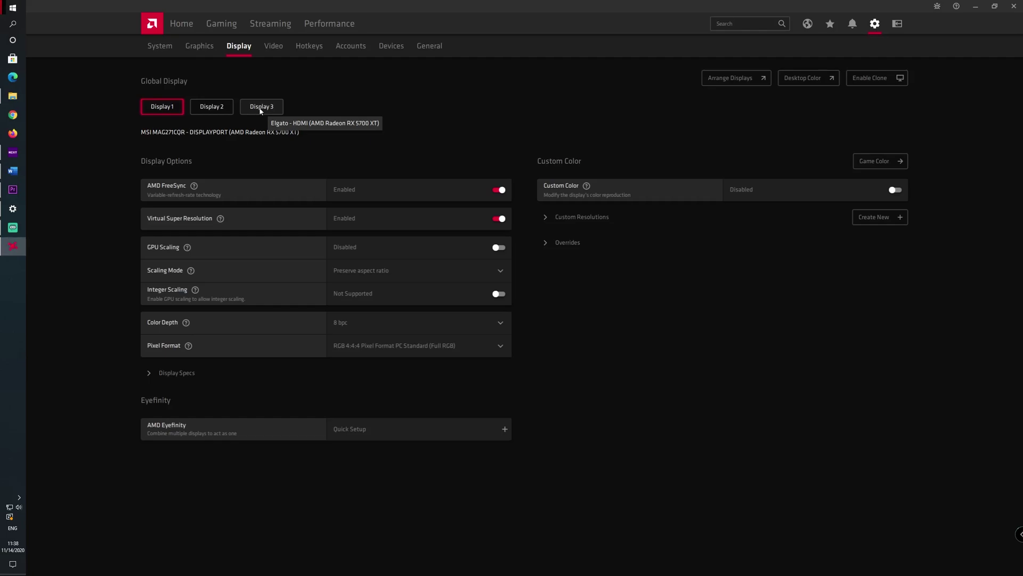
left_click(261, 110)
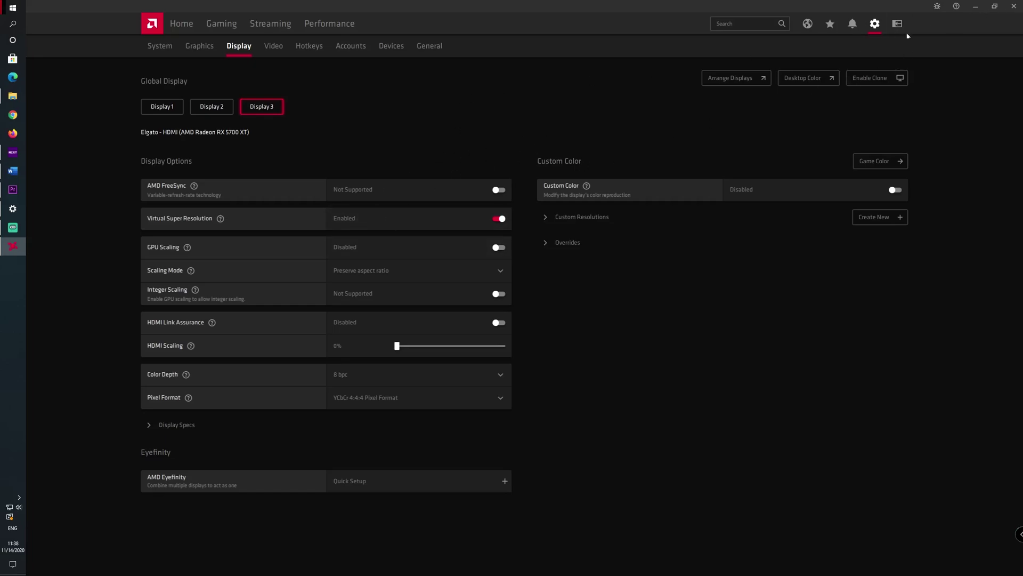
Close Radeon Software and reopen Windows Display settings, moving the window left.
left_click(1014, 4)
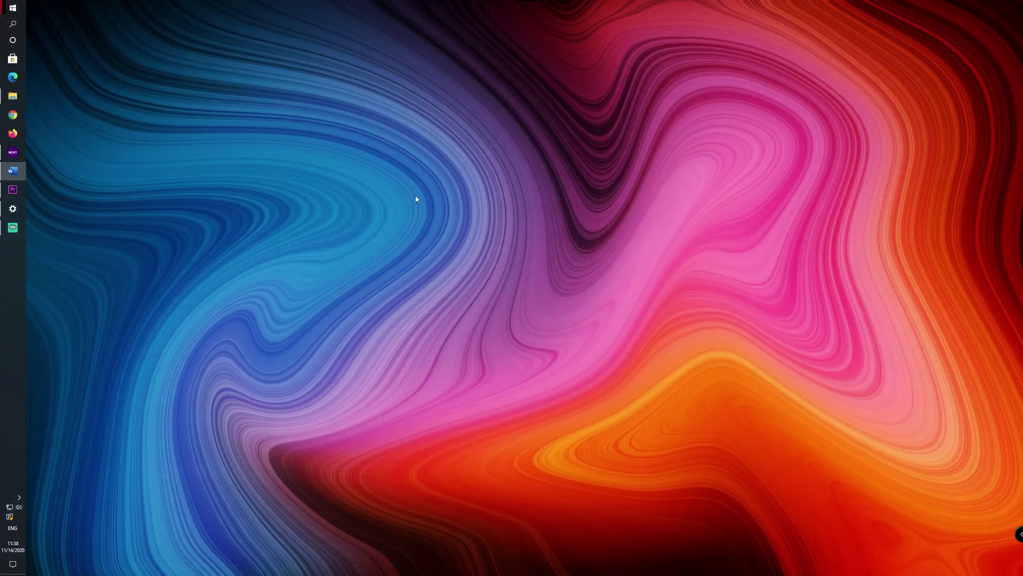
right_click(358, 186)
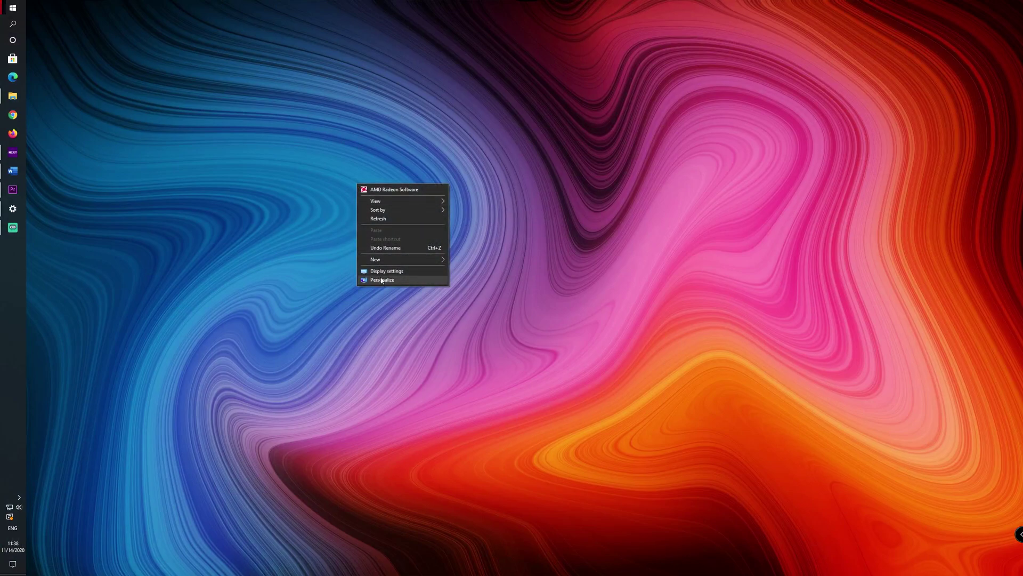
left_click(381, 272)
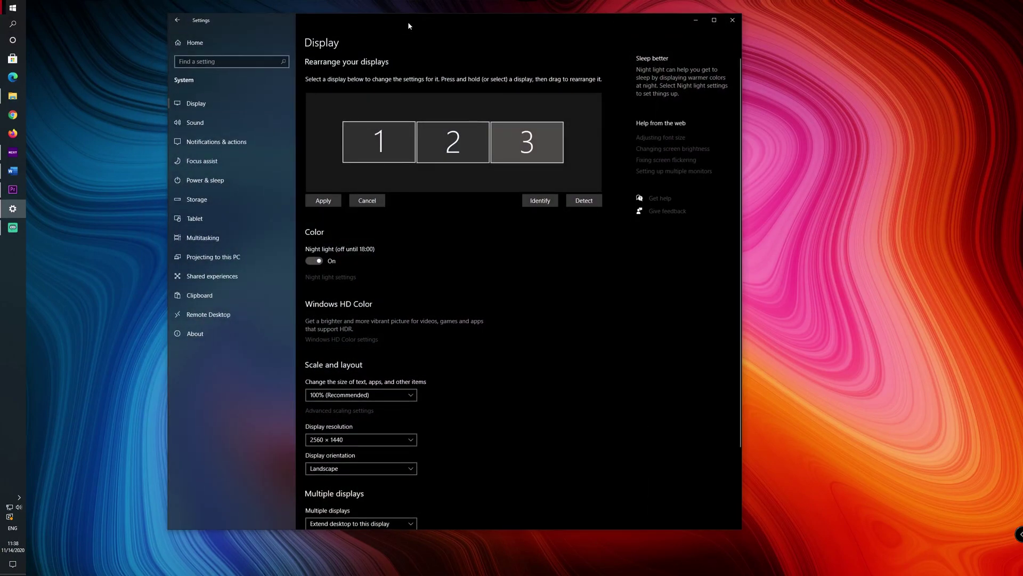
left_click_drag(408, 22, 331, 21)
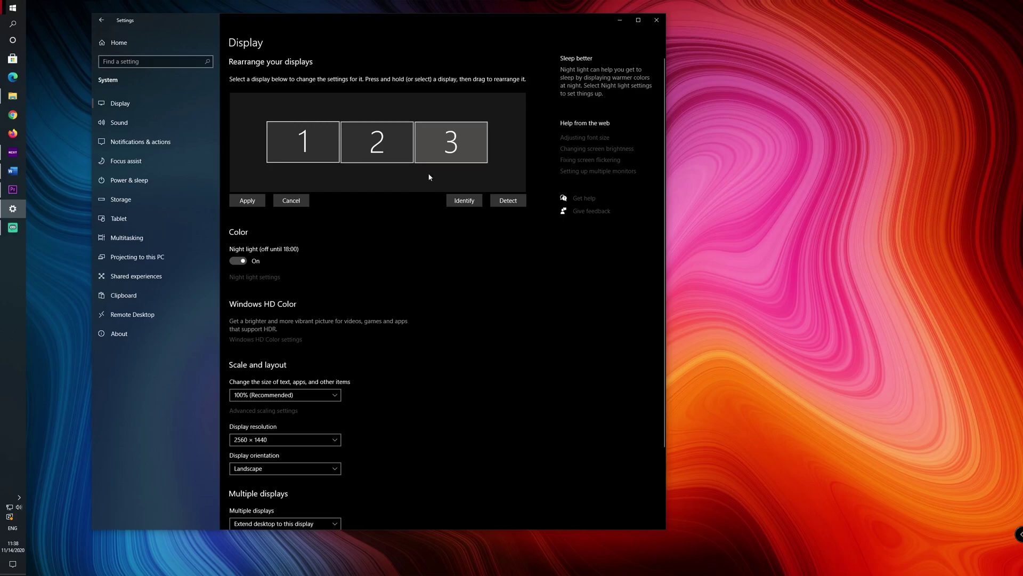
scroll(427, 315, "down", 2)
scroll(418, 341, "up", 2)
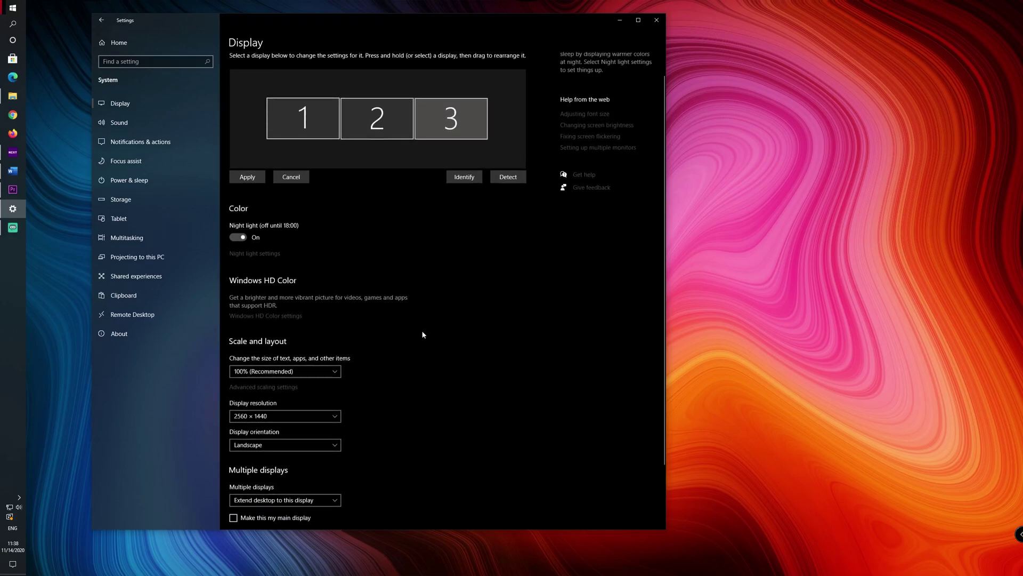
Choose 2560 × 1440 from display 3's Display resolution list.
left_click(301, 416)
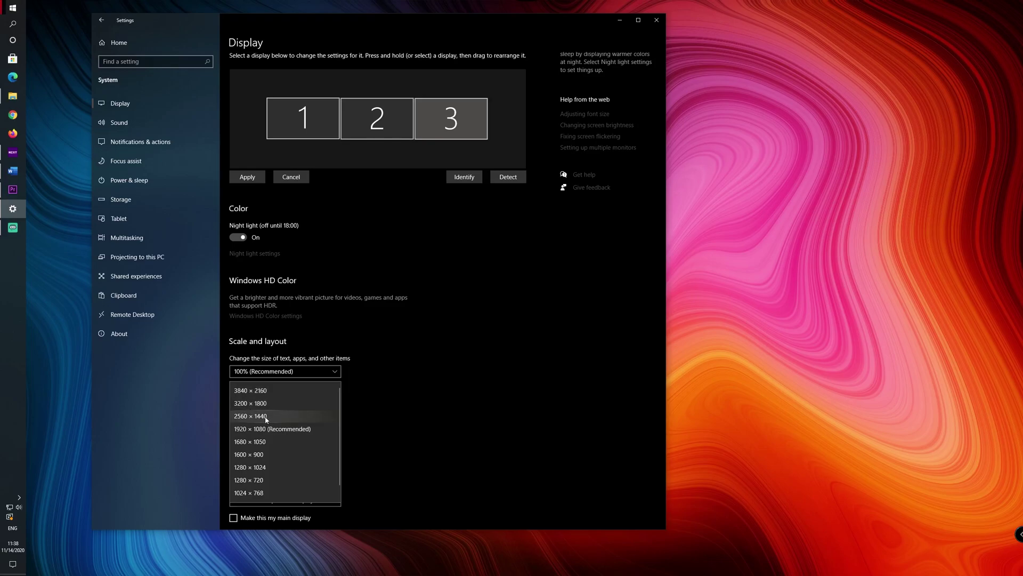
left_click(266, 417)
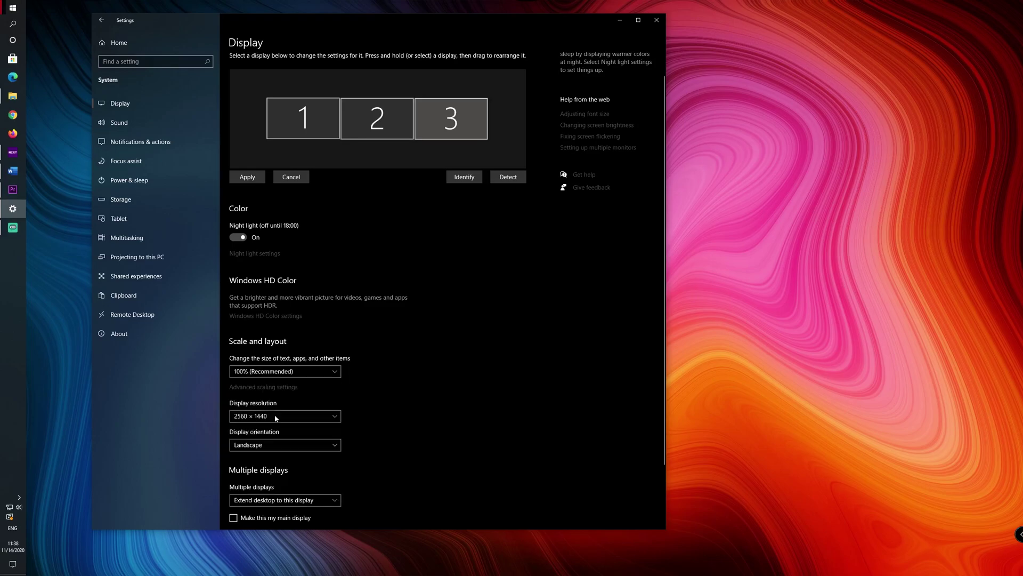
scroll(382, 393, "down", 3)
scroll(381, 393, "up", 1)
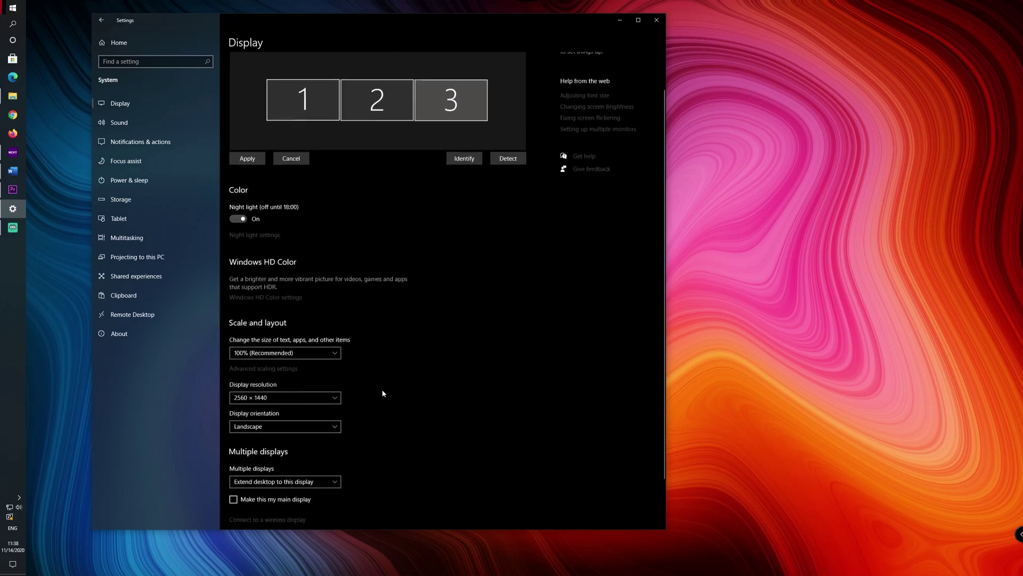
scroll(382, 392, "down", 1)
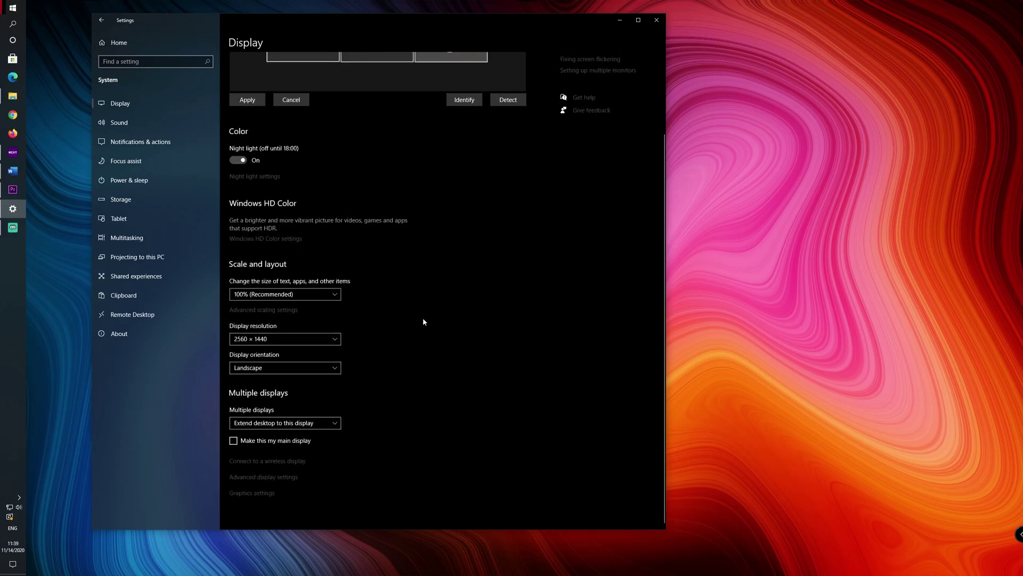
scroll(423, 320, "up", 2)
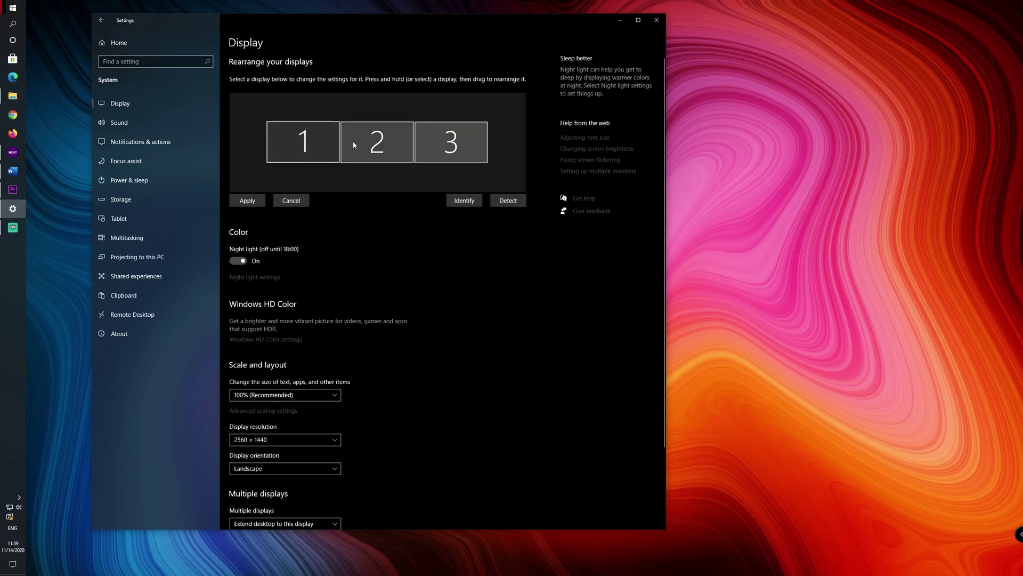
Launch Game Capture HD from Start and nudge its window up.
left_click(17, 10)
left_click(80, 39)
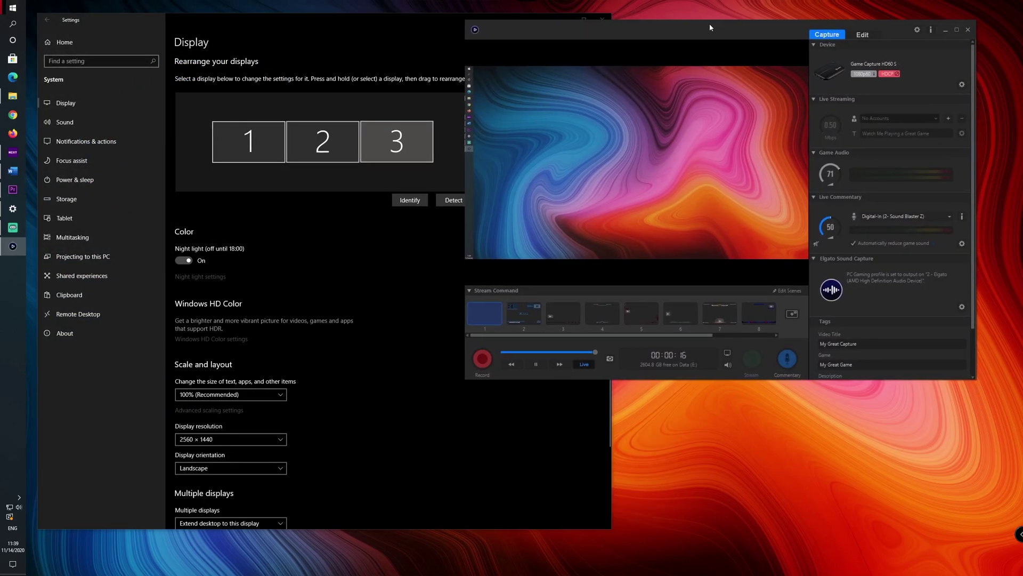
left_click_drag(710, 24, 709, 22)
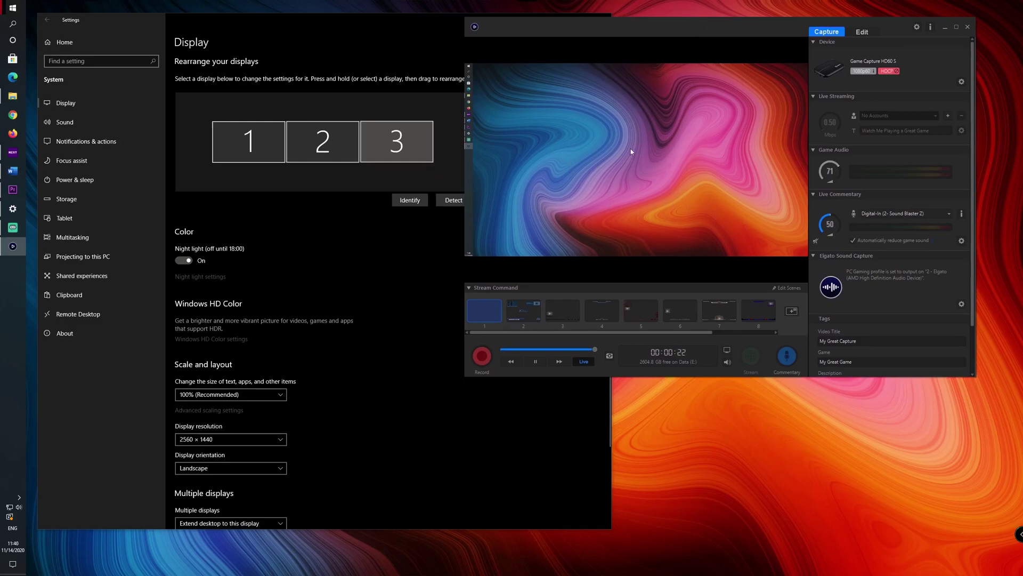
Compare display 1's and display 3's settings in the Settings window.
left_click(394, 145)
left_click(394, 145)
left_click(390, 148)
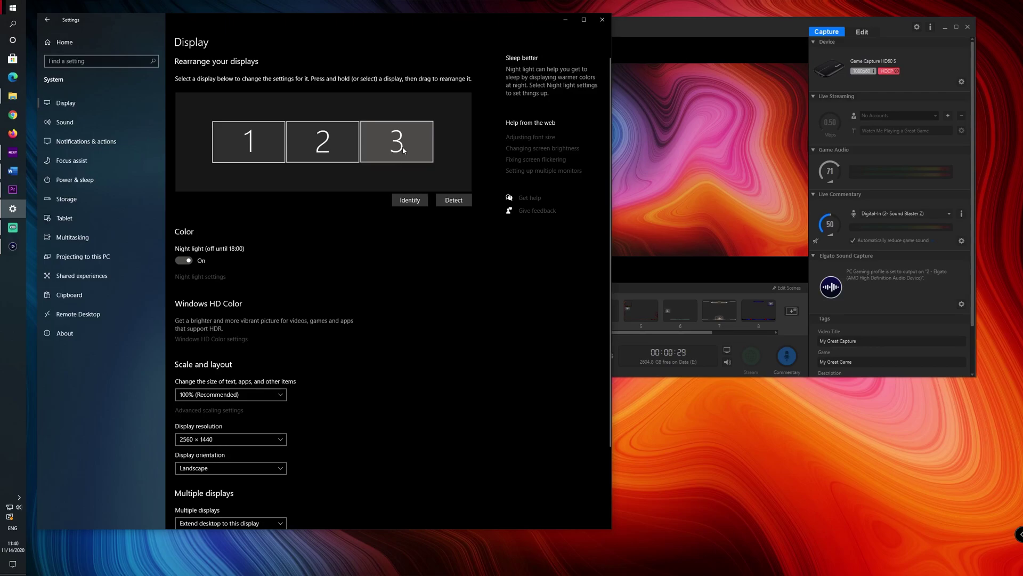
left_click(269, 146)
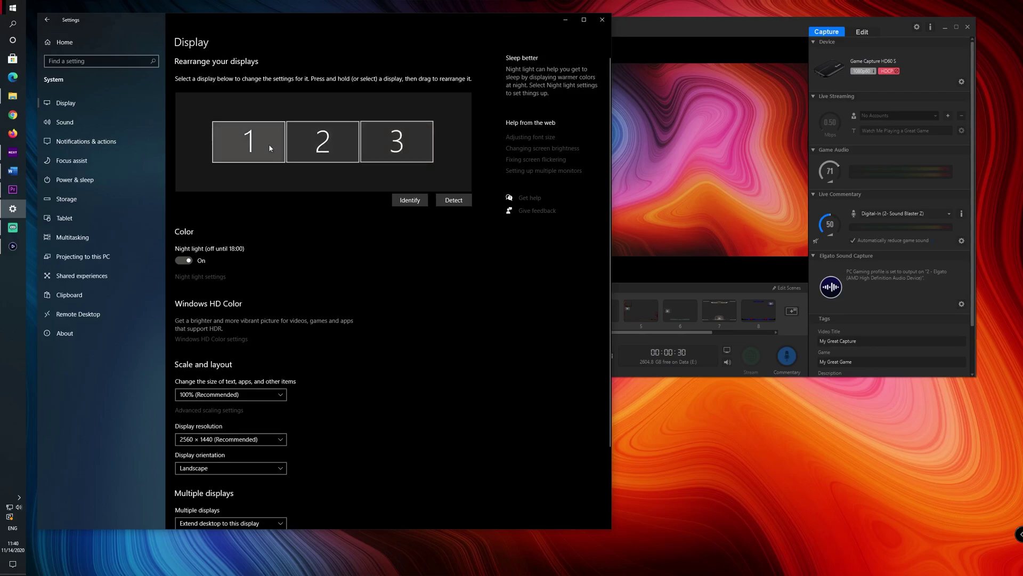
left_click(389, 143)
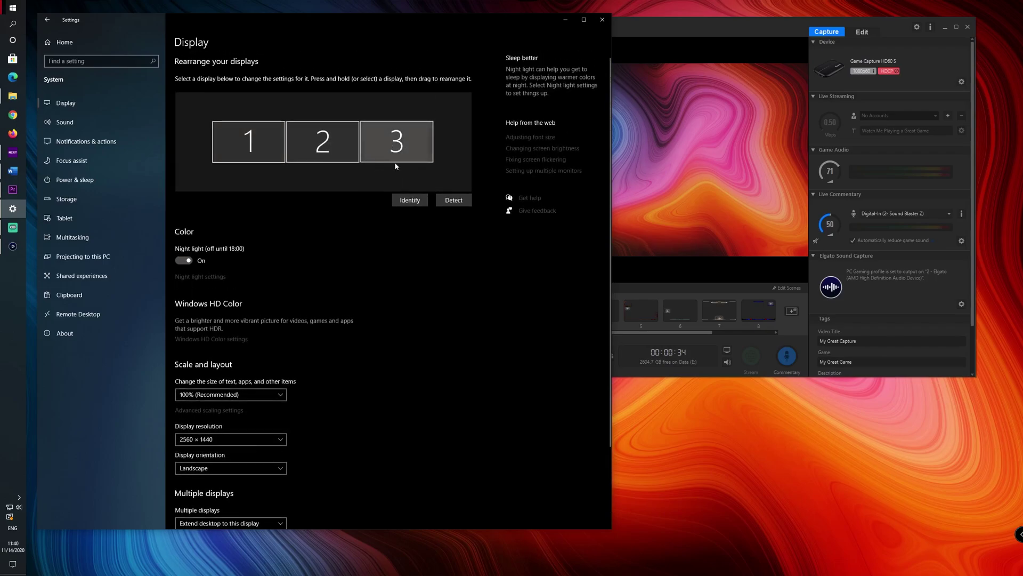
scroll(370, 290, "down", 2)
Set Multiple displays to 'Duplicate desktop on 1 and 3' and view the Elgato preview.
left_click(271, 421)
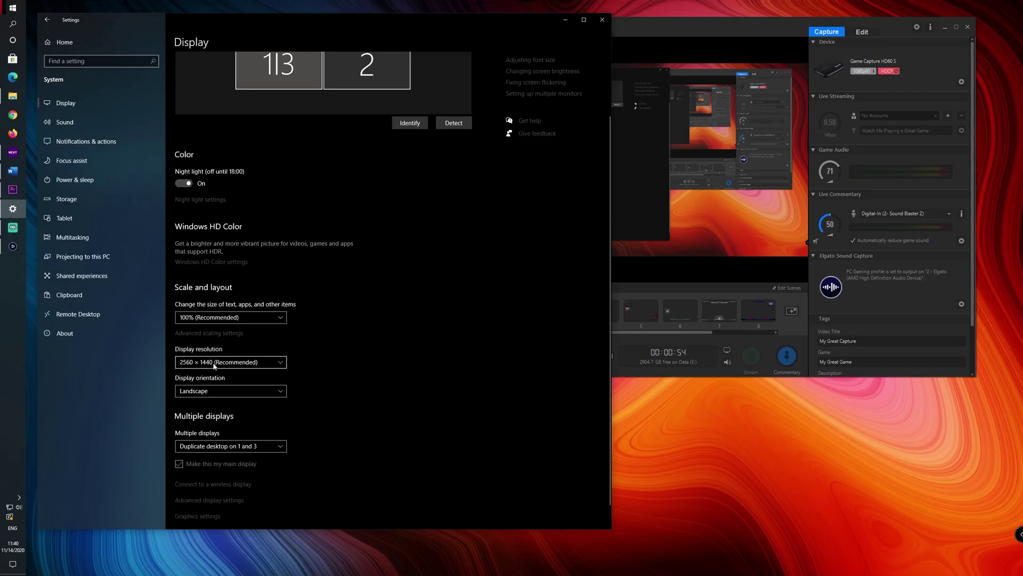
scroll(382, 338, "up", 2)
left_click(646, 20)
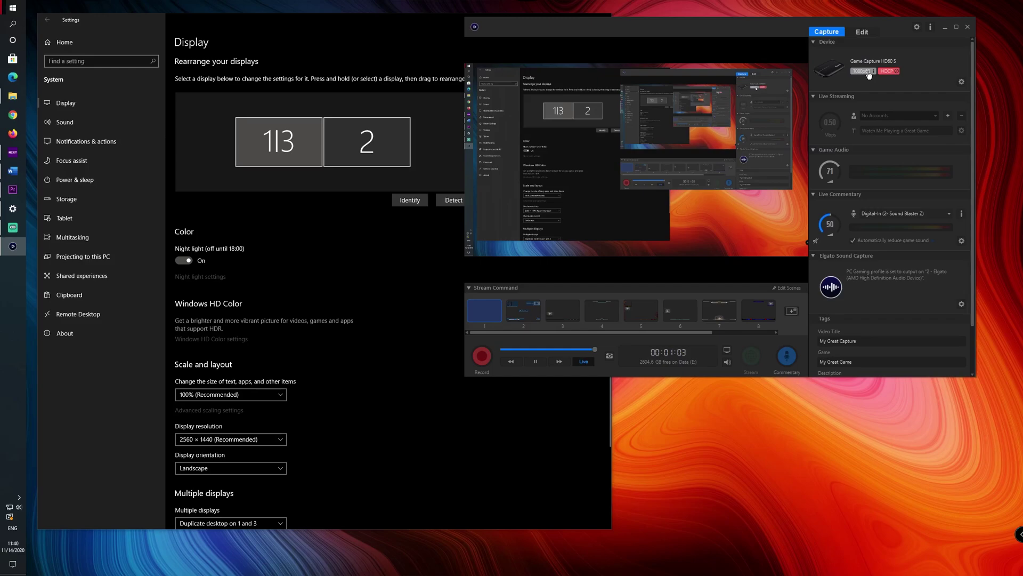
Set Display 1 (MSI MAG271CQR) to 144.000 Hz in Advanced display settings.
left_click(350, 366)
scroll(341, 373, "down", 3)
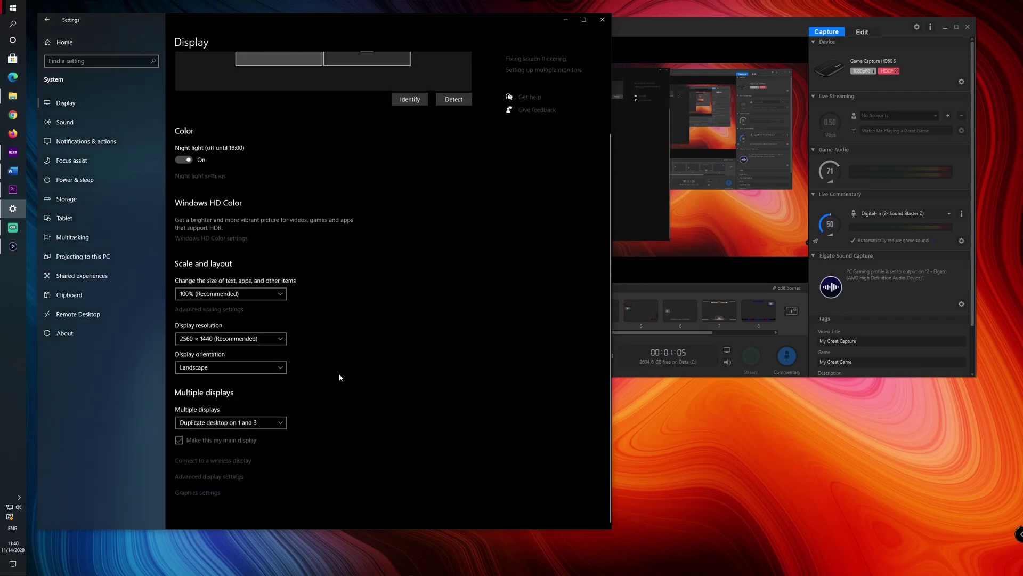
left_click(197, 477)
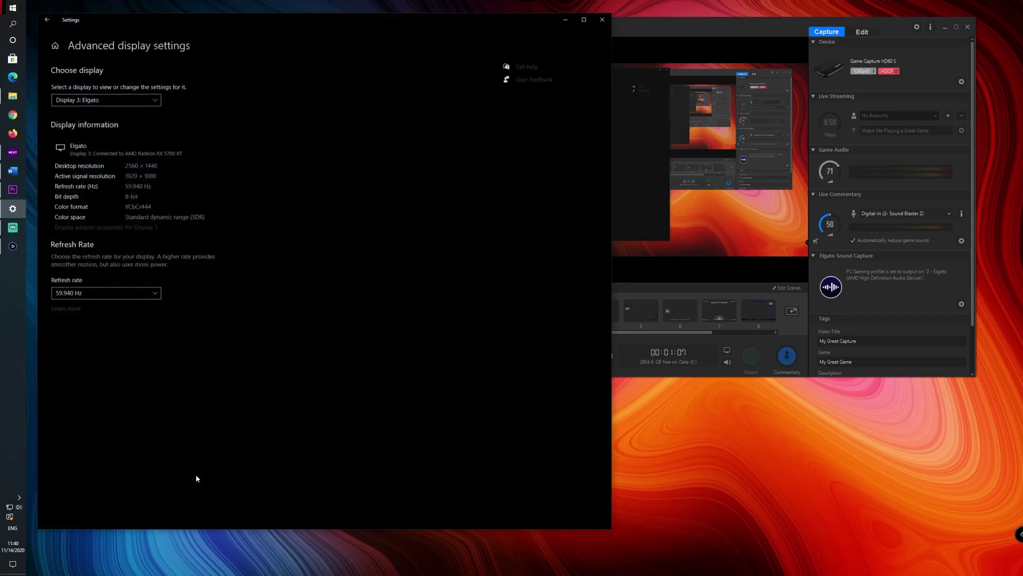
left_click(105, 100)
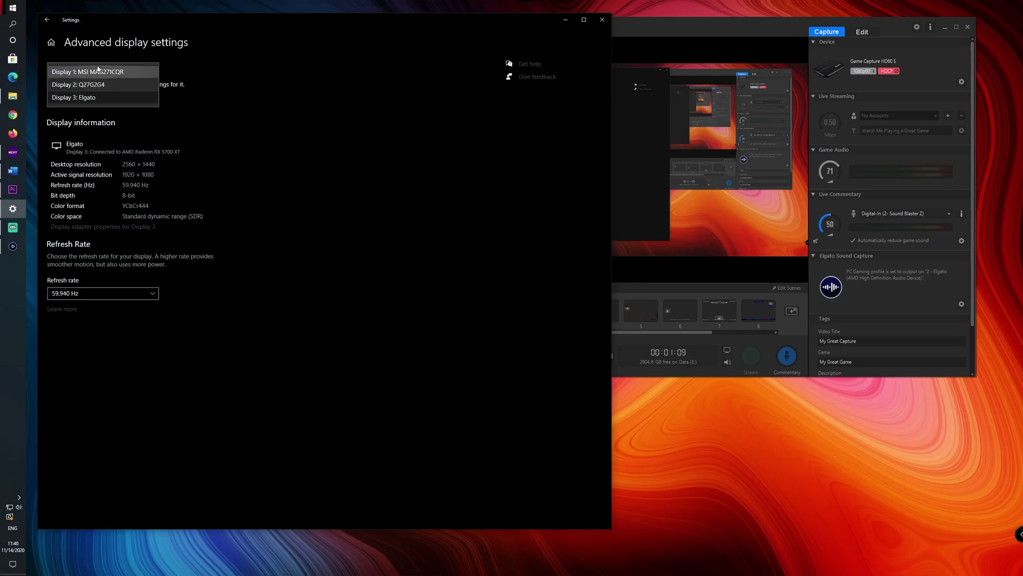
left_click(98, 71)
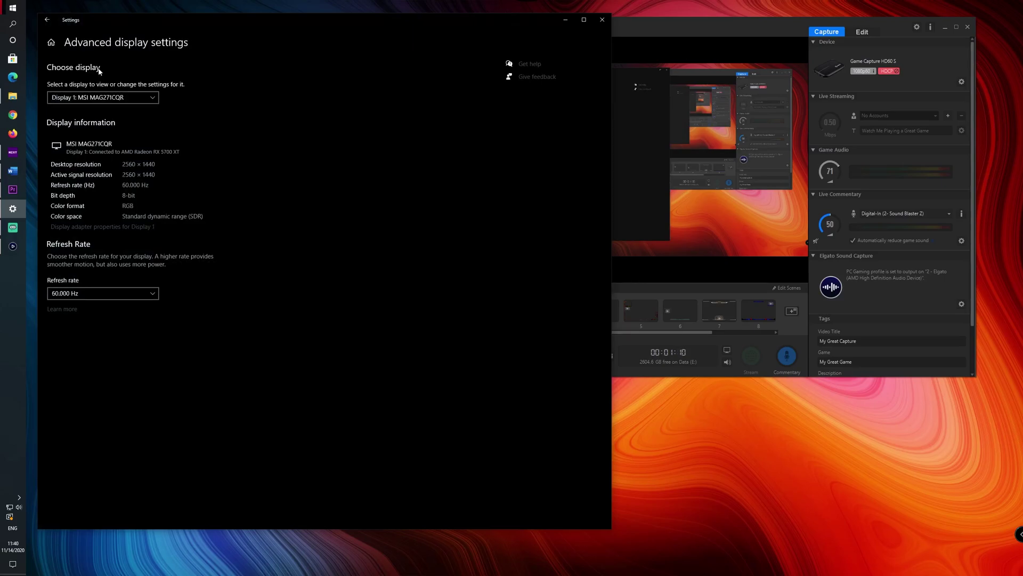
left_click(83, 293)
left_click(674, 43)
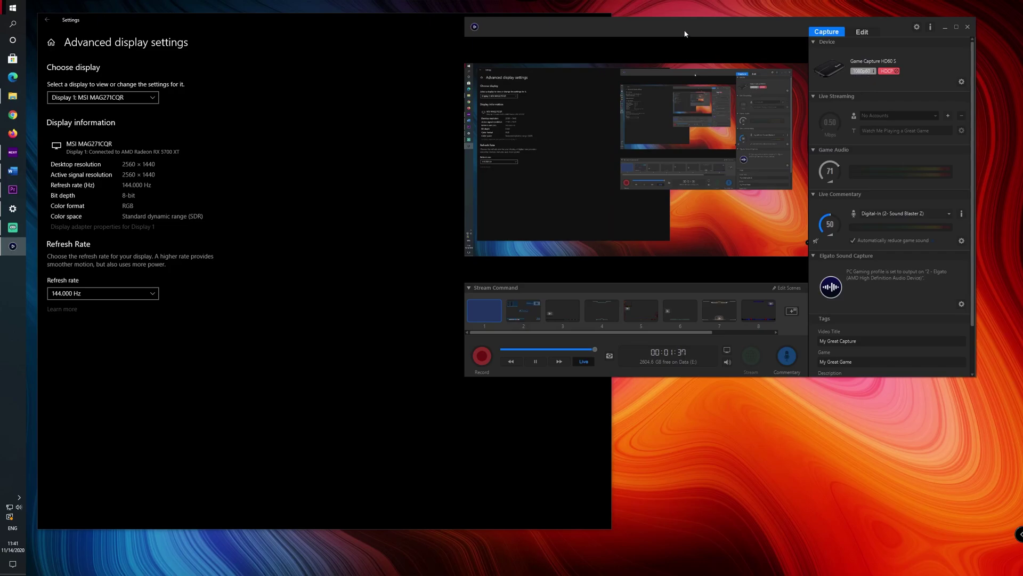
Drag the Game Capture HD window down and left beside the refresh rate settings.
left_click_drag(685, 34, 631, 69)
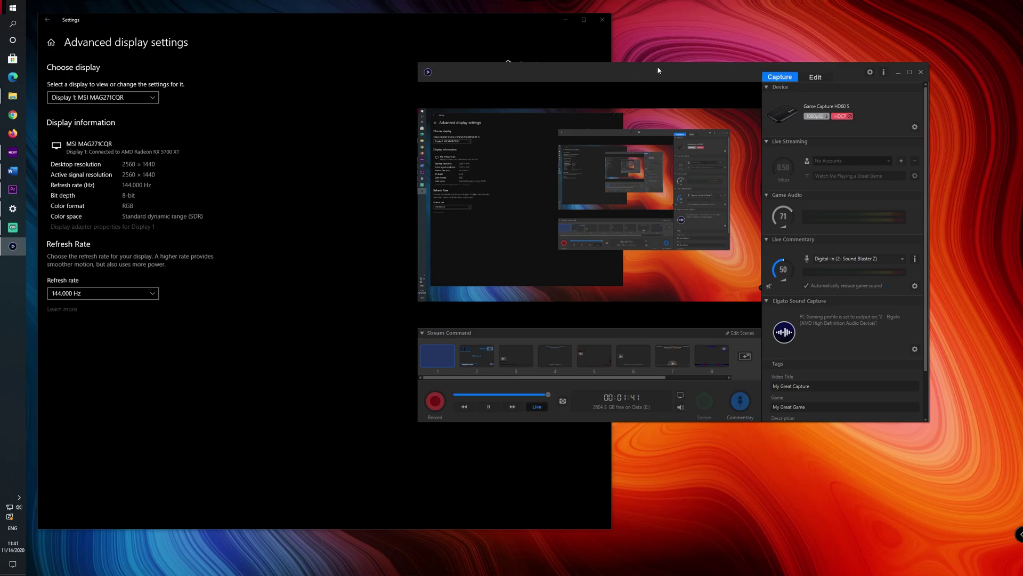
left_click_drag(658, 66, 634, 72)
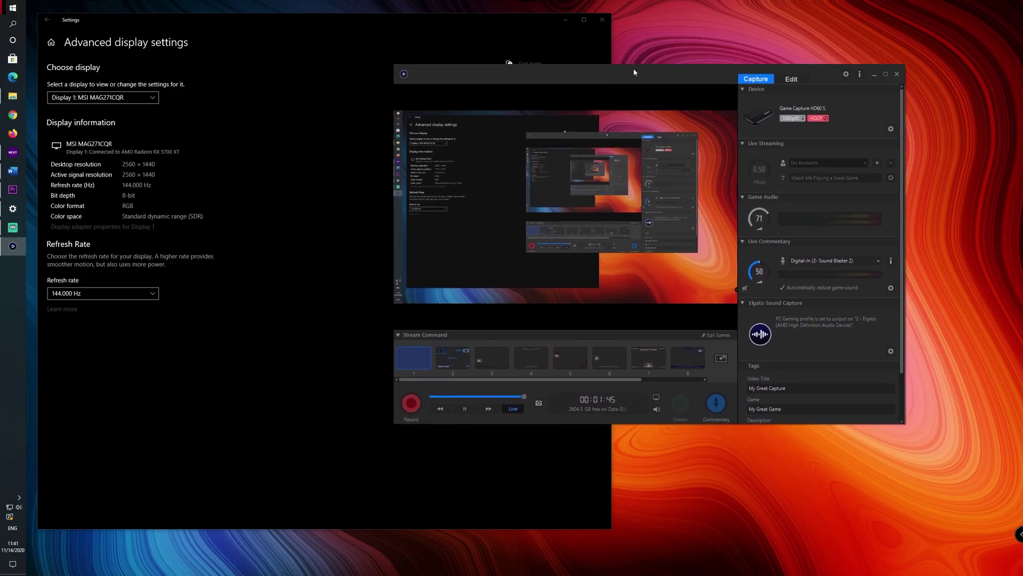